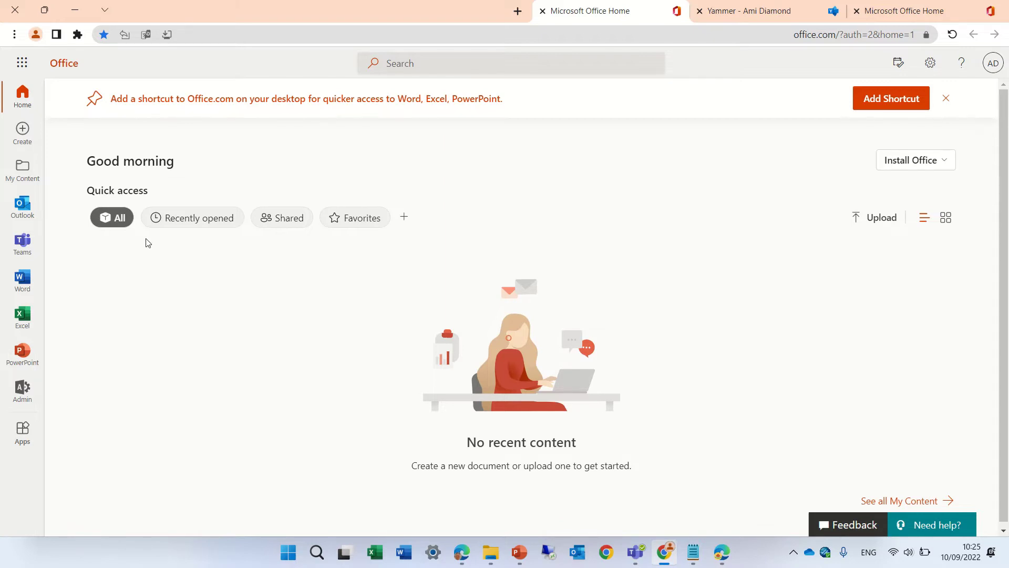
Launch Yammer from the app launcher, dismiss the welcome tour, and open Yammer Settings
left_click(22, 64)
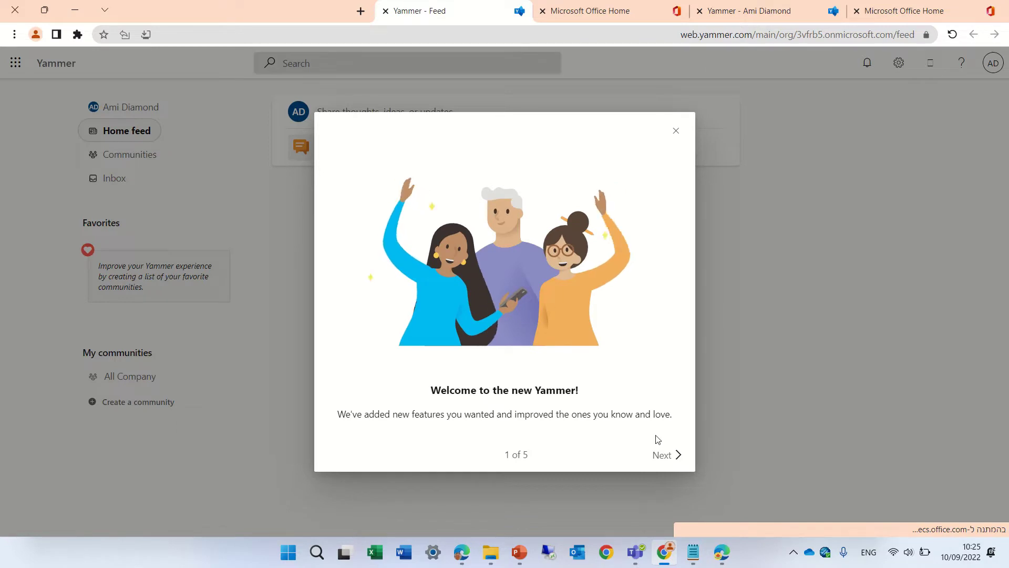
left_click(676, 131)
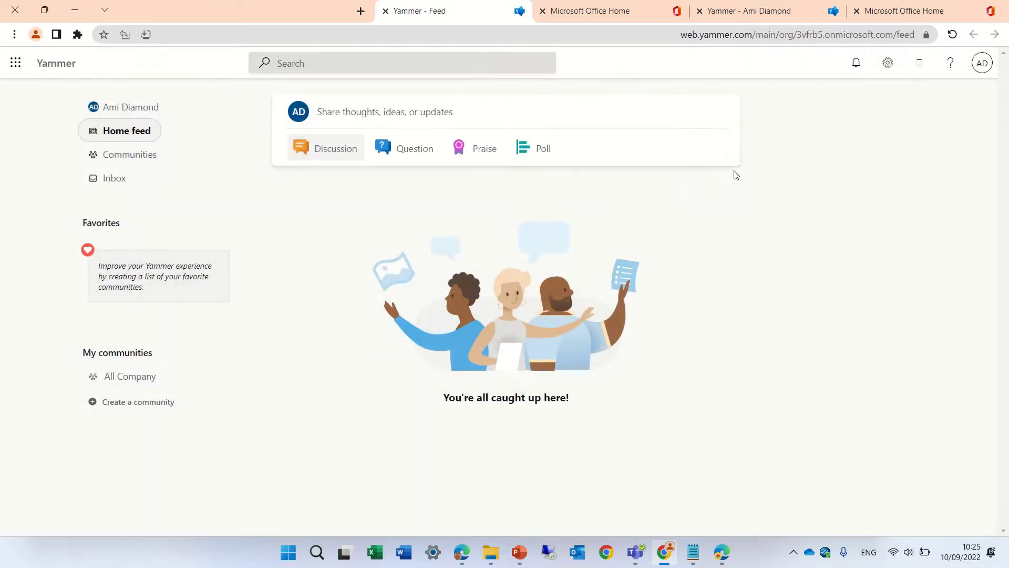
left_click(889, 67)
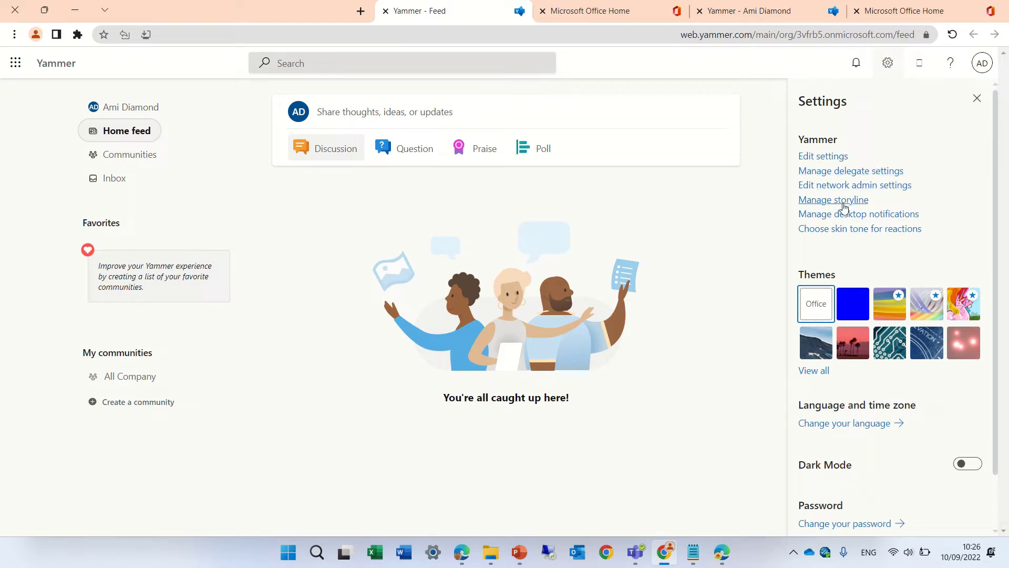
Under Manage storyline, switch on the storyline Public preview and Preview features toggles
left_click(843, 204)
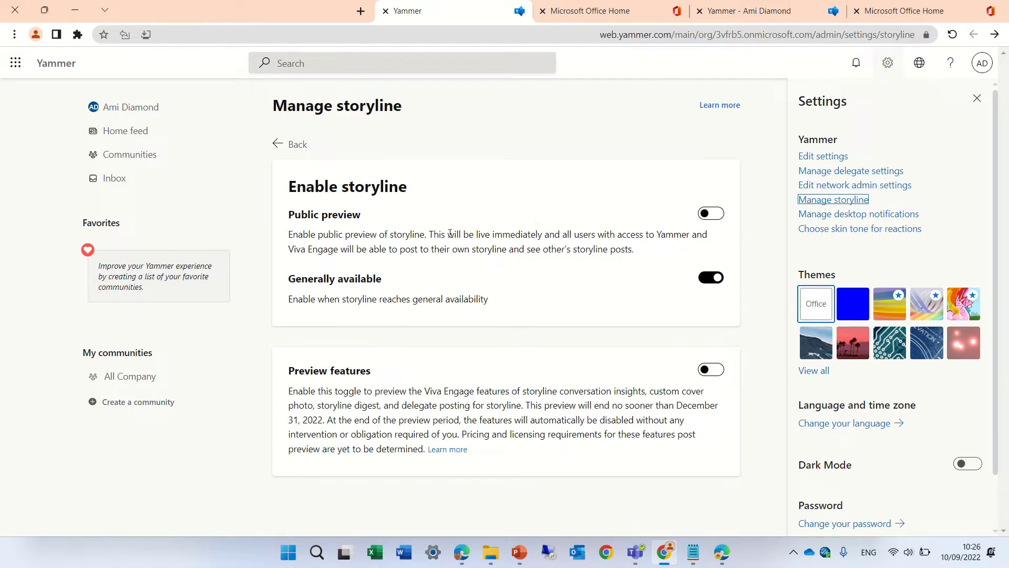
left_click(717, 216)
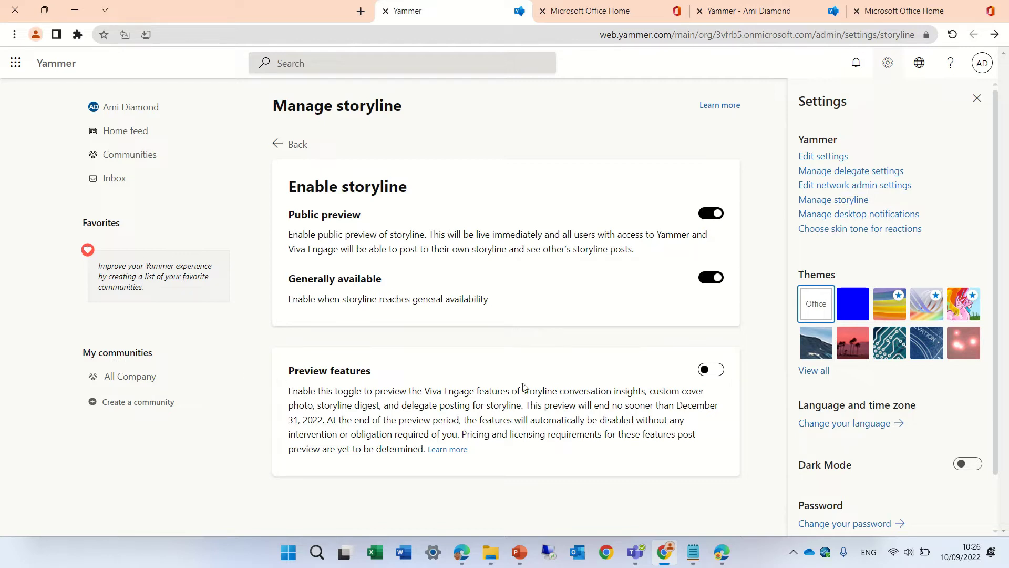
left_click(717, 370)
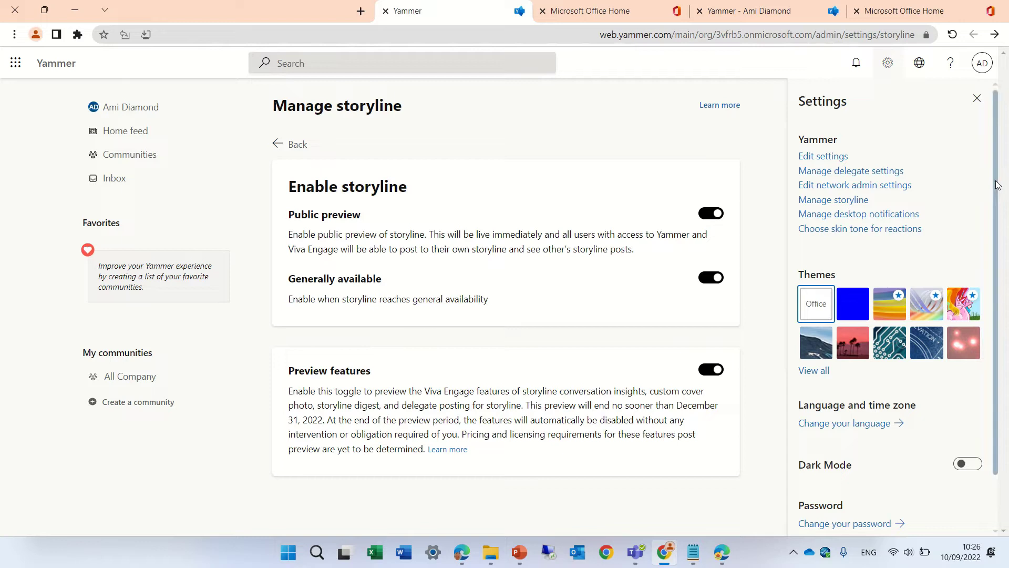
left_click_drag(997, 185, 998, 281)
scroll(998, 290, "up", 1)
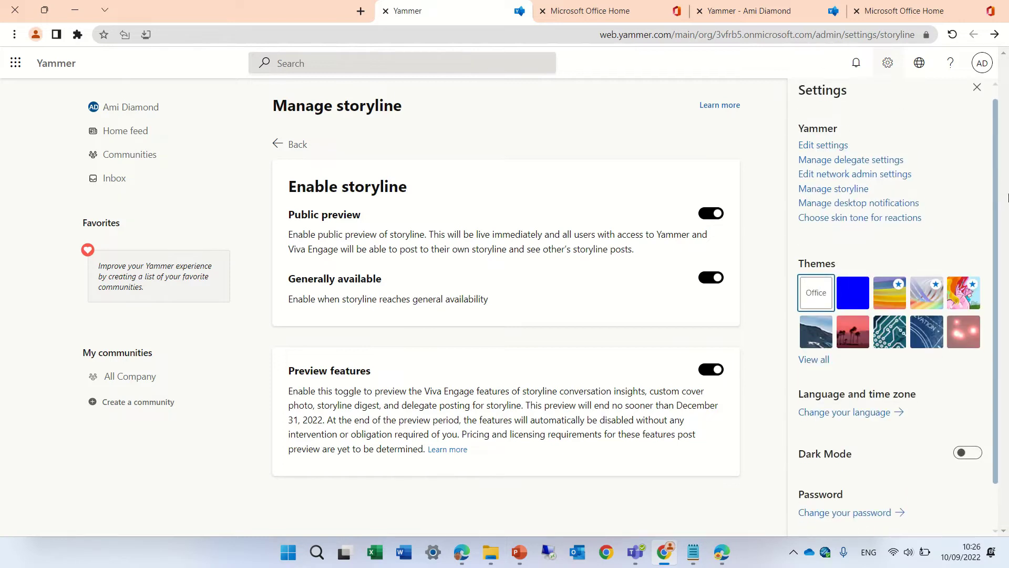
scroll(1008, 214, "down", 1)
scroll(1008, 215, "up", 1)
scroll(986, 363, "down", 1)
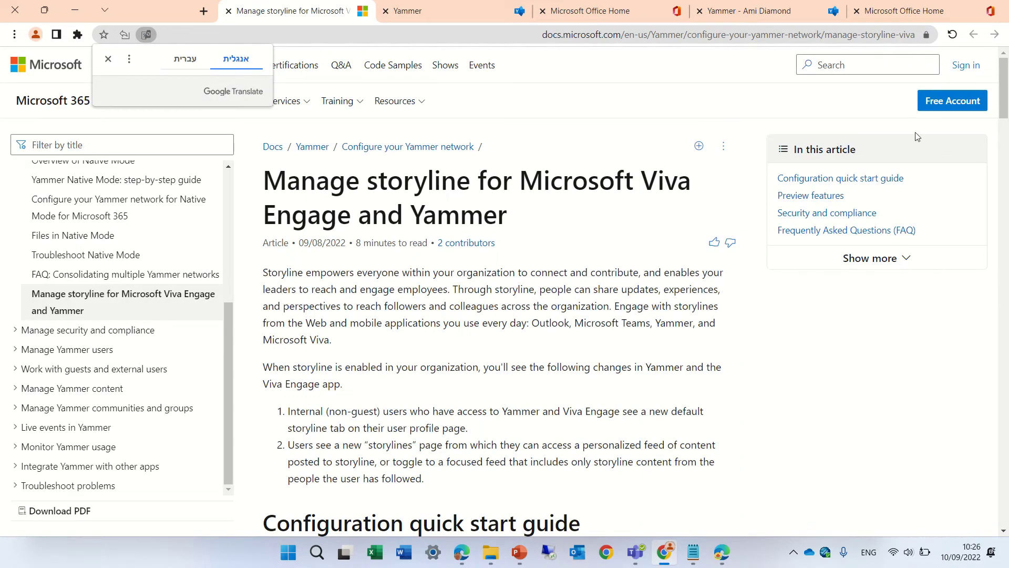
Skim the storyline Docs article's enabling and preview sections, close it, and go back to Yammer
left_click(1005, 94)
left_click_drag(1005, 93, 994, 168)
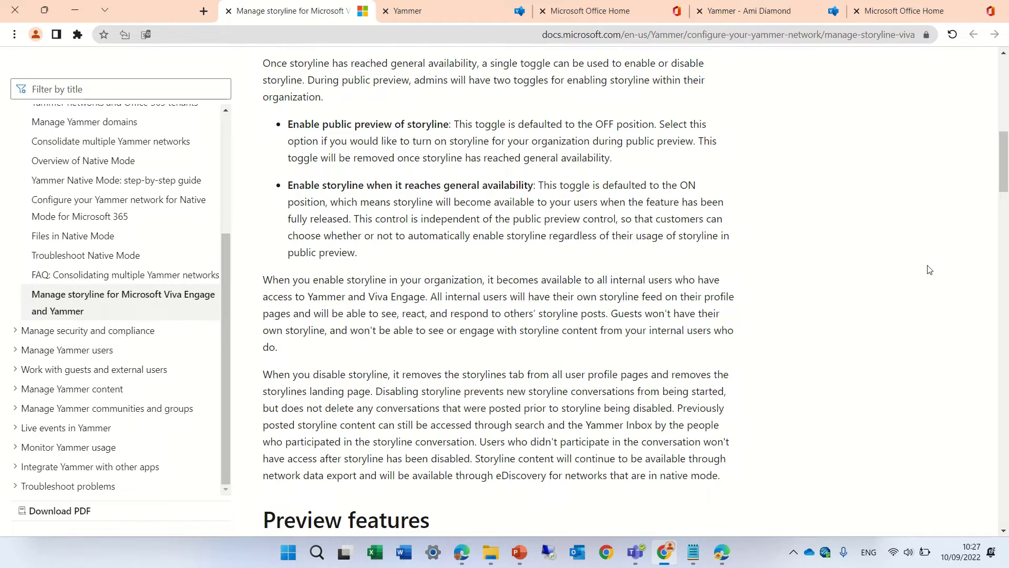
left_click_drag(1006, 182, 1005, 231)
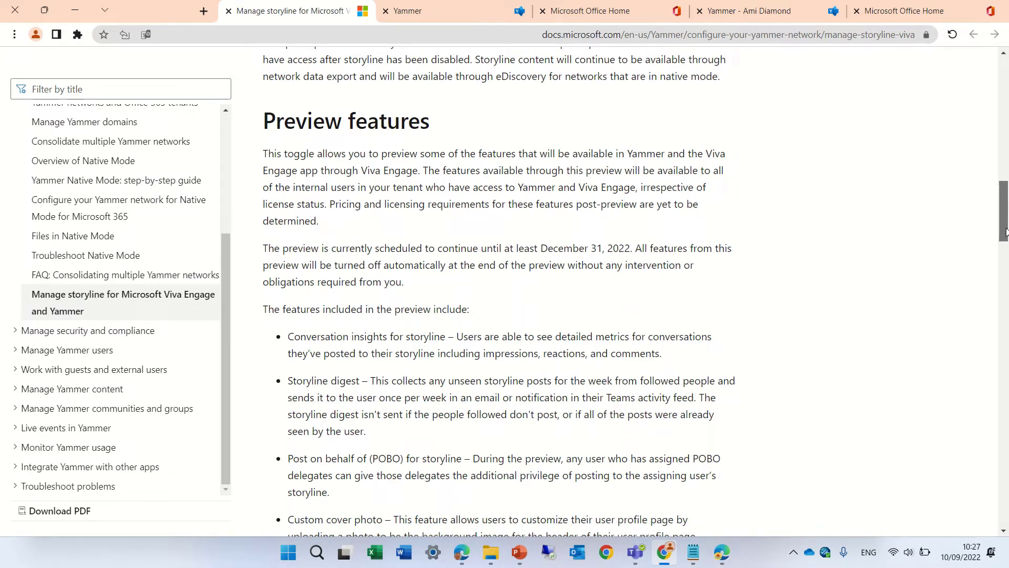
left_click_drag(1006, 232, 970, 172)
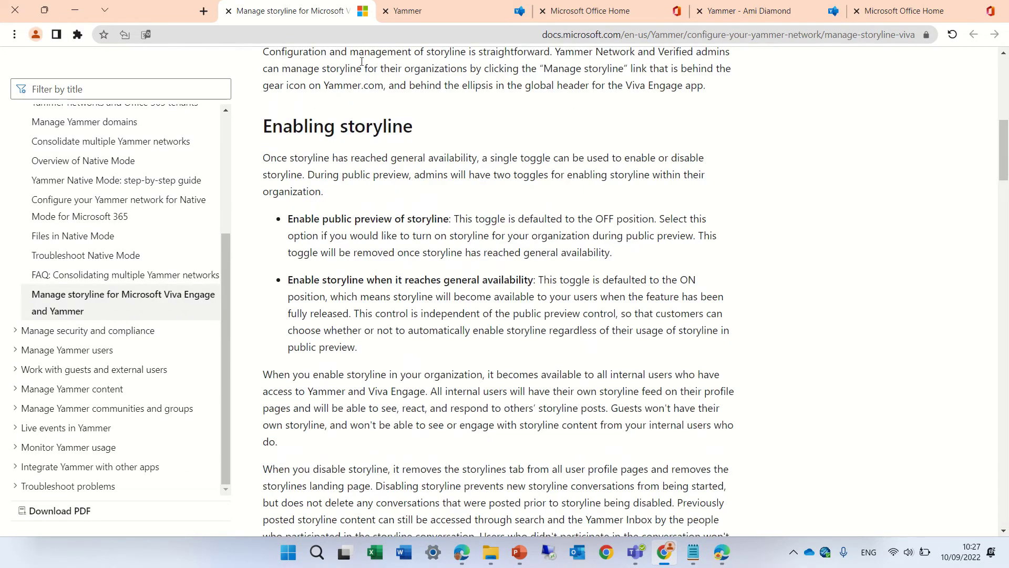
left_click(228, 11)
left_click(295, 149)
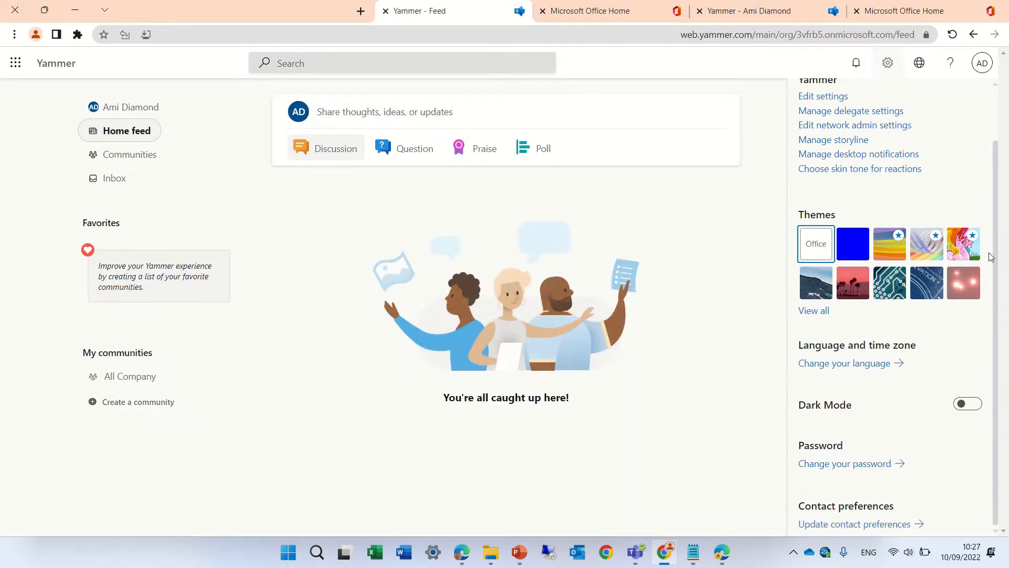
Open your Yammer profile page, then switch to Teams on the Demo 1960 General channel
scroll(1002, 279, "up", 2)
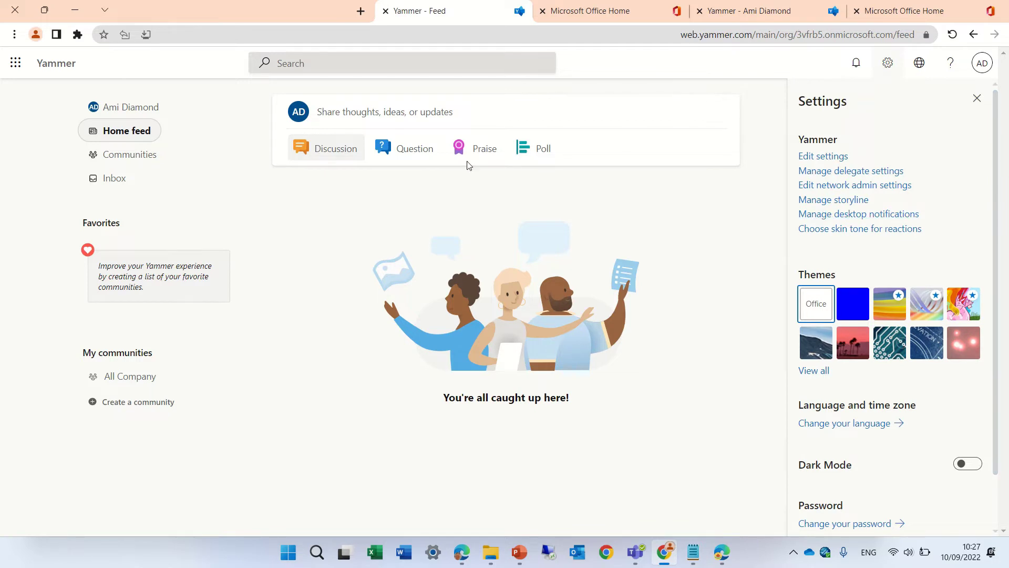
left_click(143, 107)
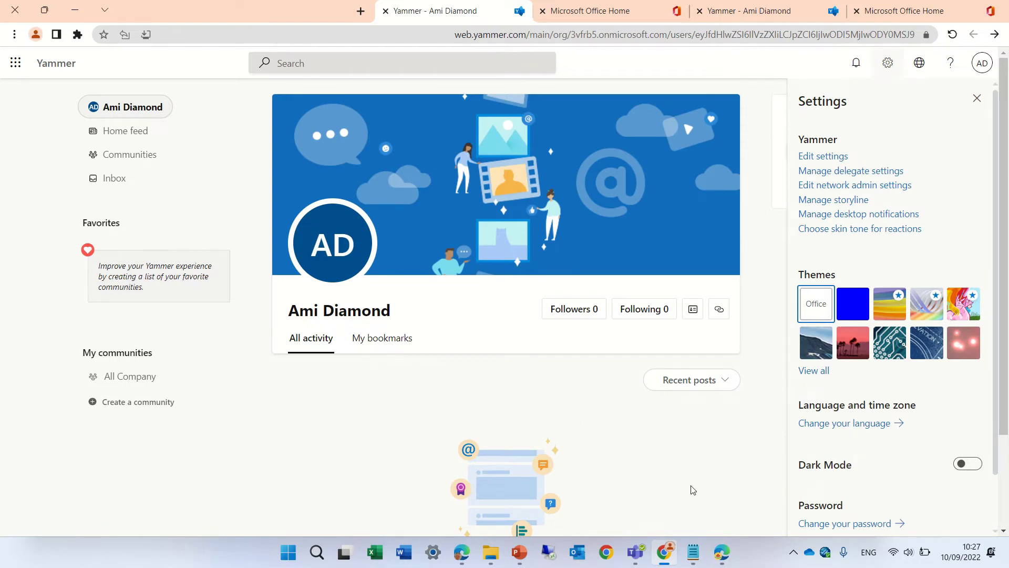
left_click(636, 553)
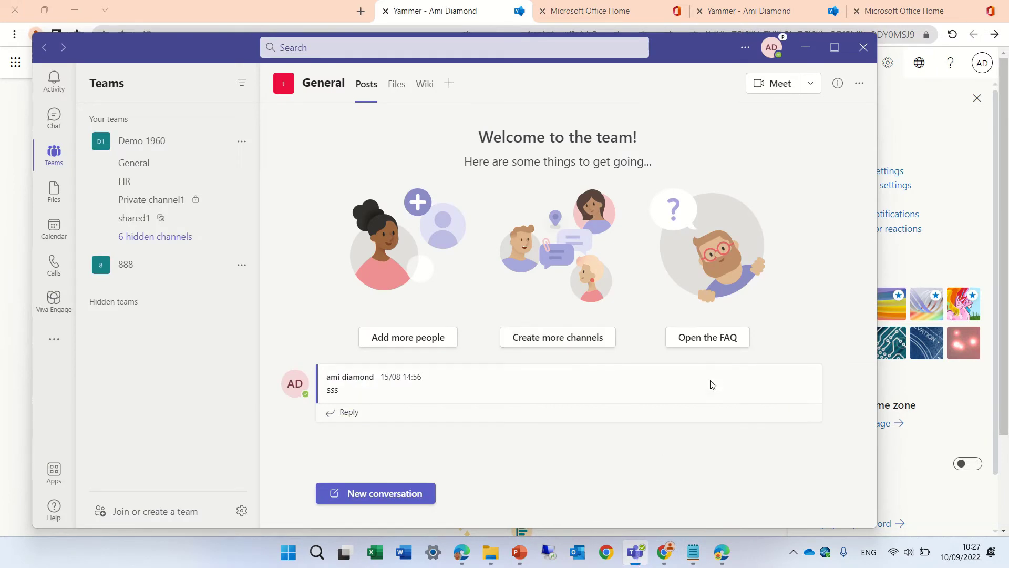
Uninstall the Viva Engage app from the Teams app rail
mouse_move(712, 384)
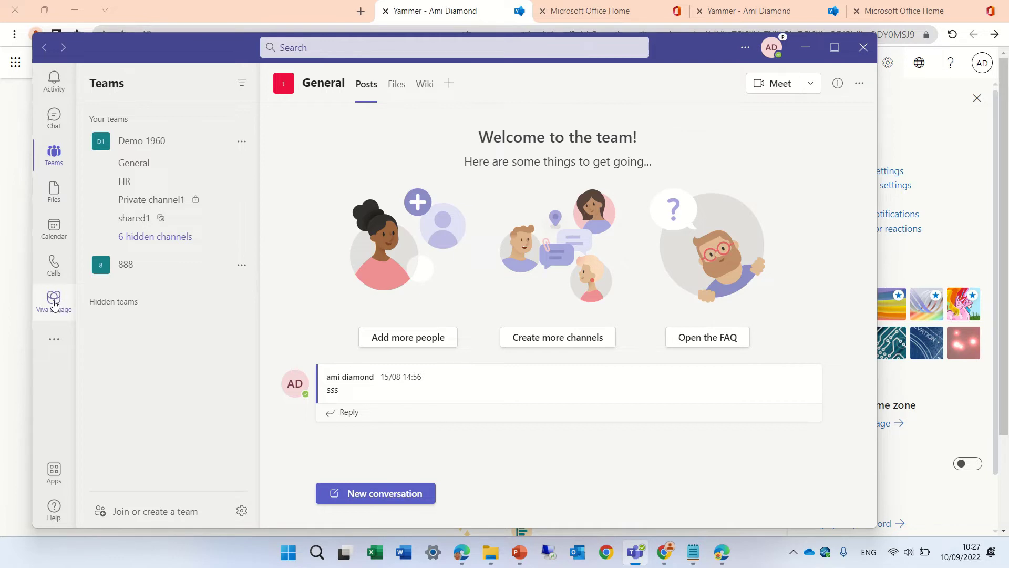
right_click(55, 304)
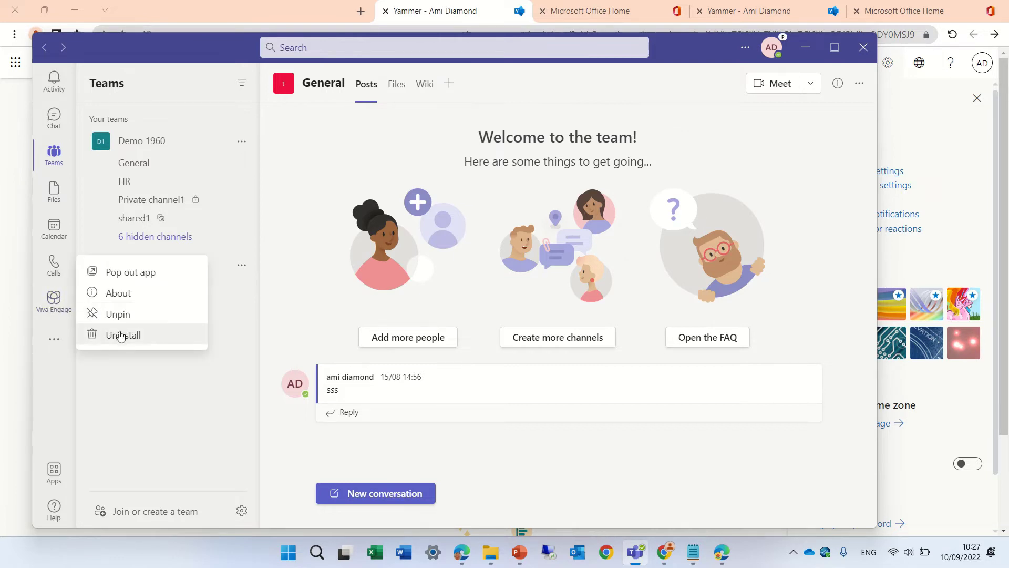
left_click(120, 334)
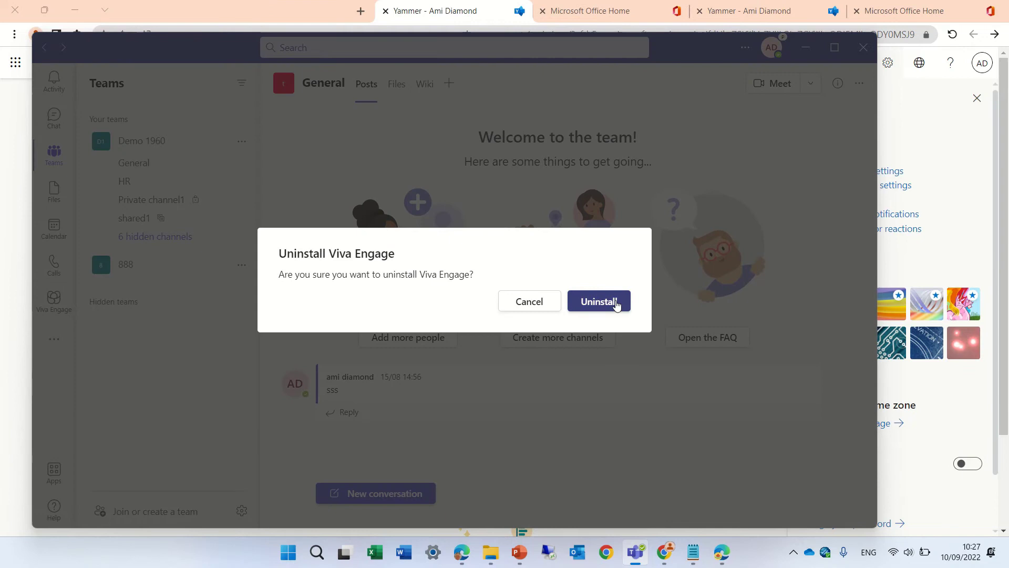
left_click(619, 303)
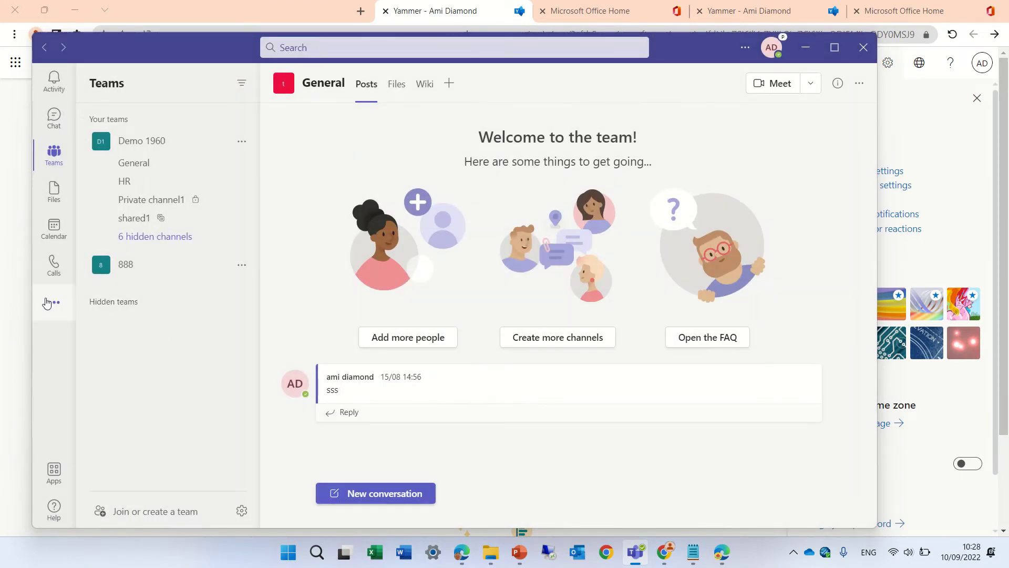
Search the additional apps list for 'va'
left_click(55, 303)
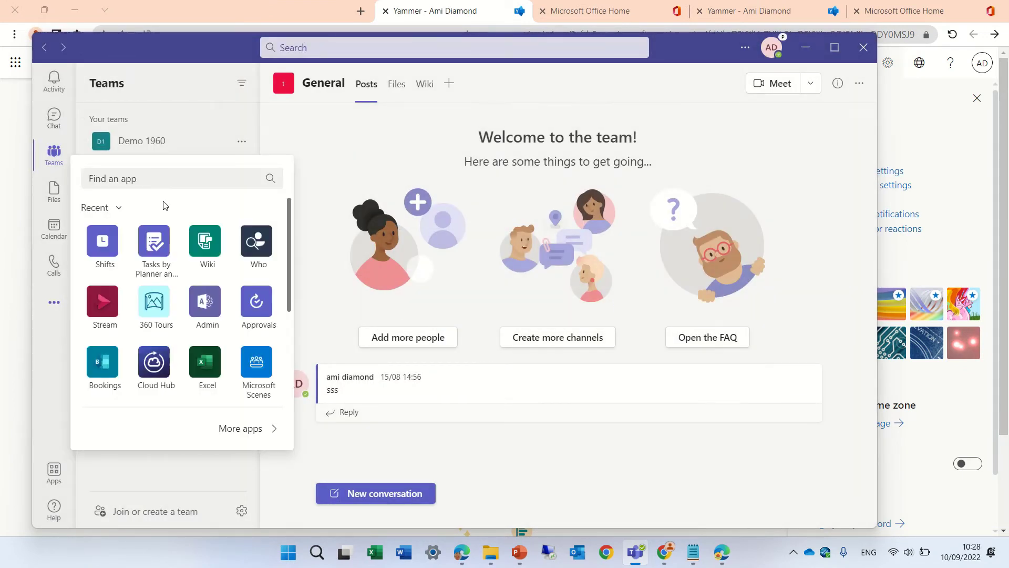
left_click(145, 180)
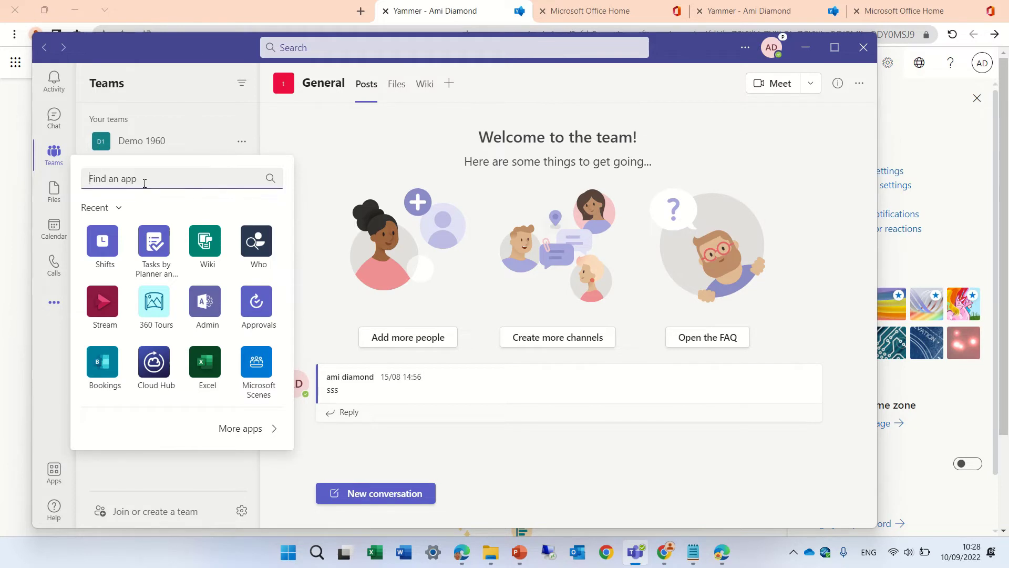
type("via")
key("BackSpace")
type("va")
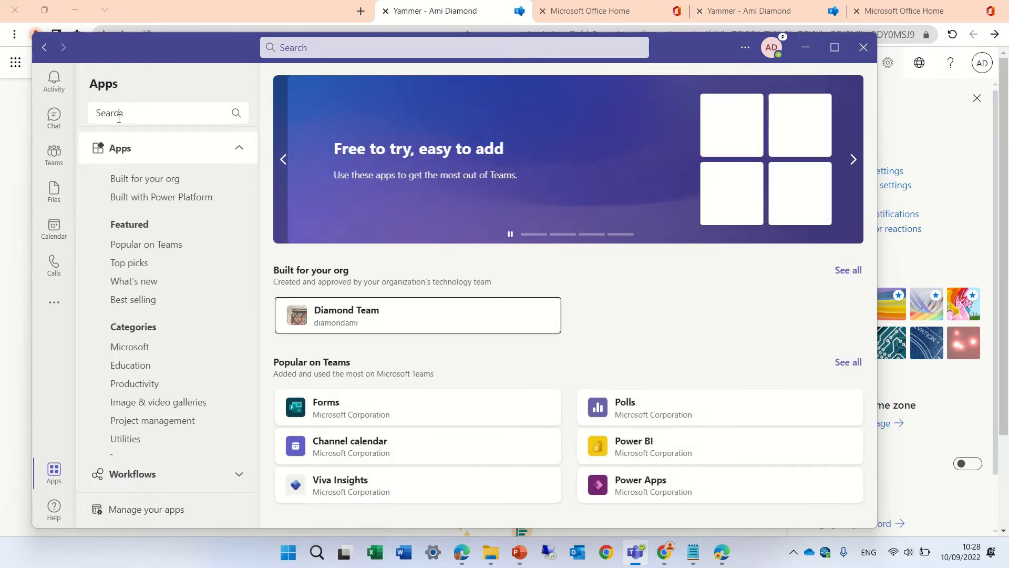
Search the Teams app store for 'viva' and add the Viva Engage app
left_click(124, 116)
type("viva")
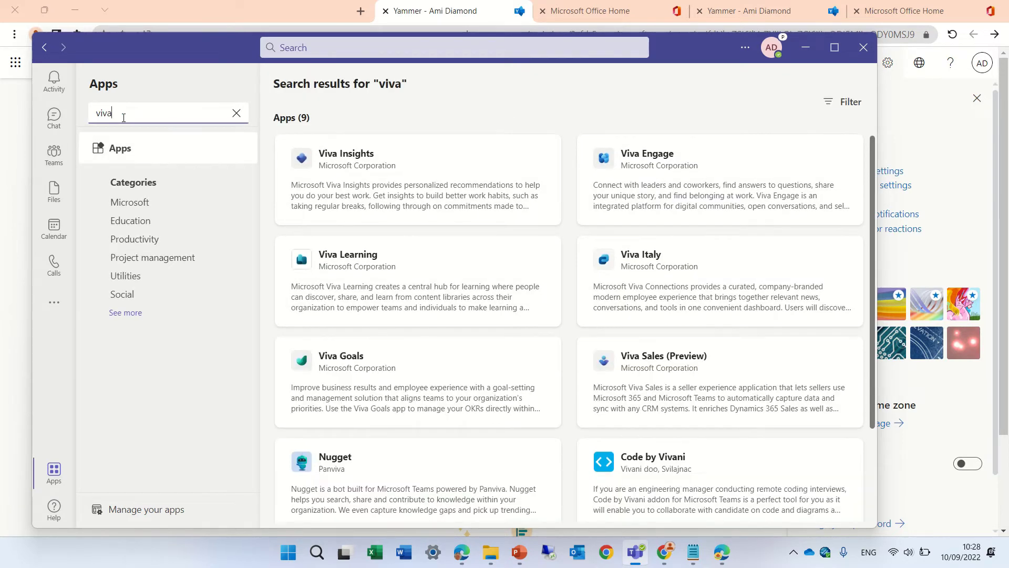
left_click(662, 171)
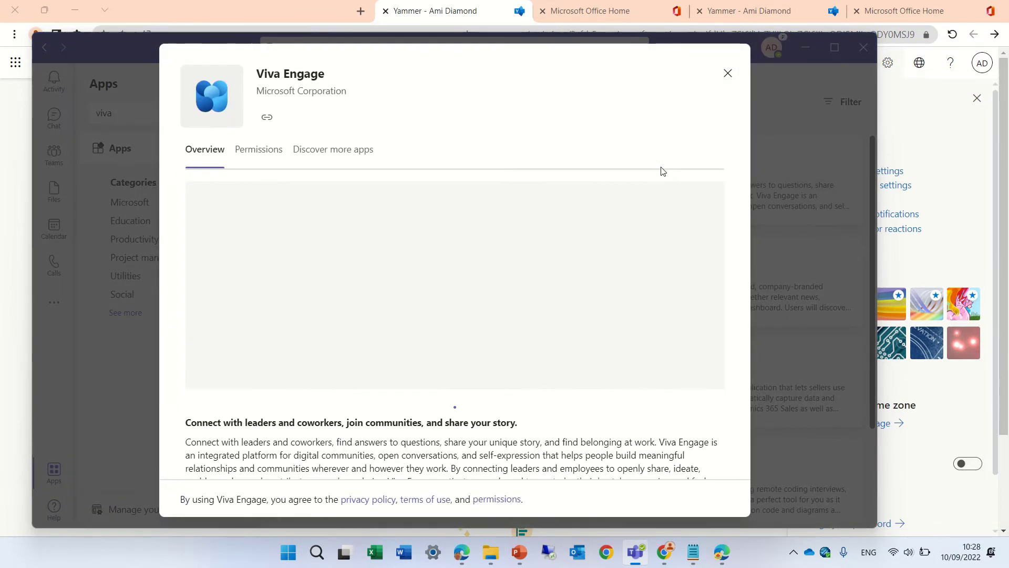
left_click(297, 123)
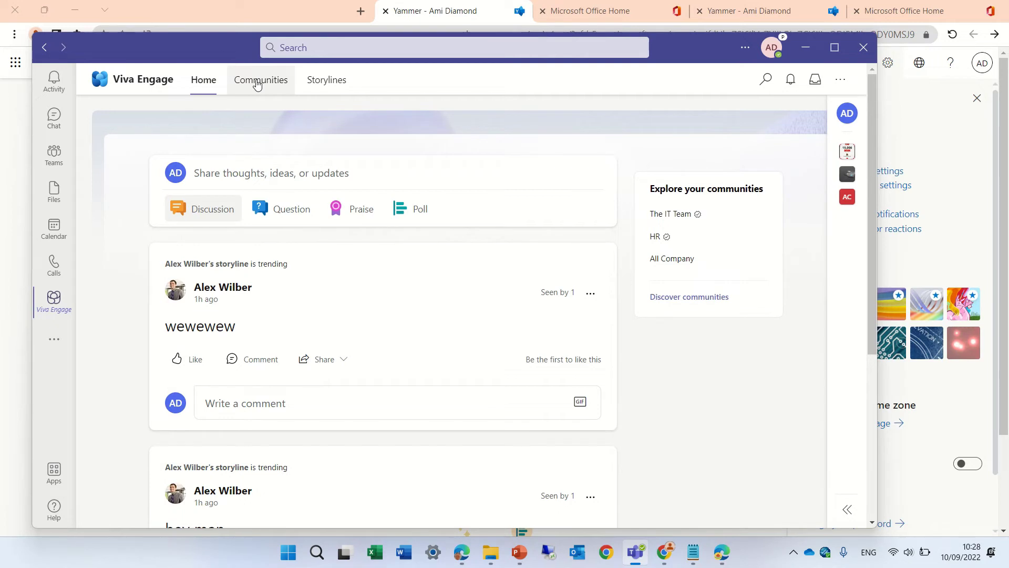
Open the Storylines tab in Viva Engage, maximize Teams, and browse the feed
left_click(340, 82)
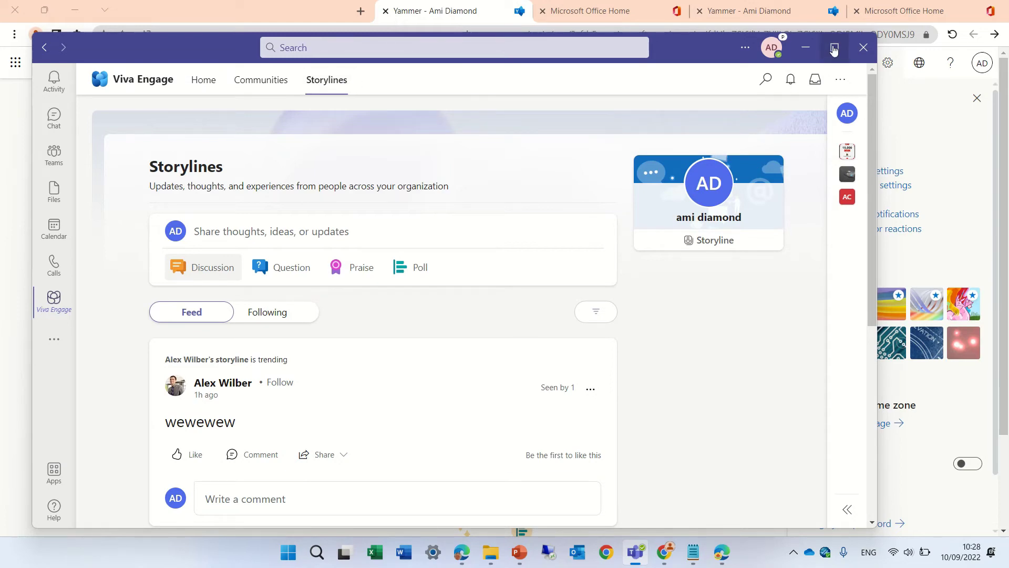
left_click(834, 47)
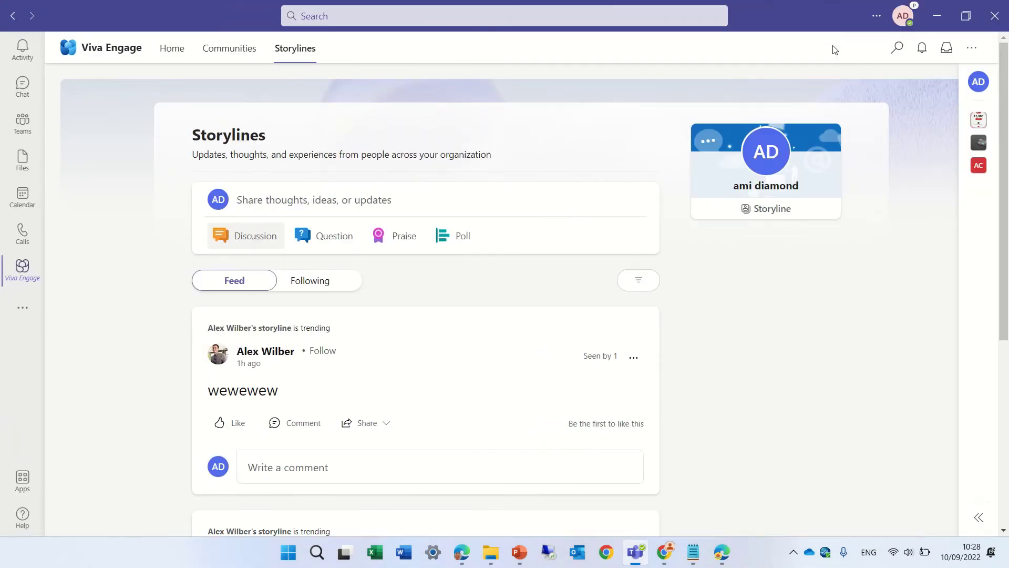
left_click_drag(1007, 158, 997, 371)
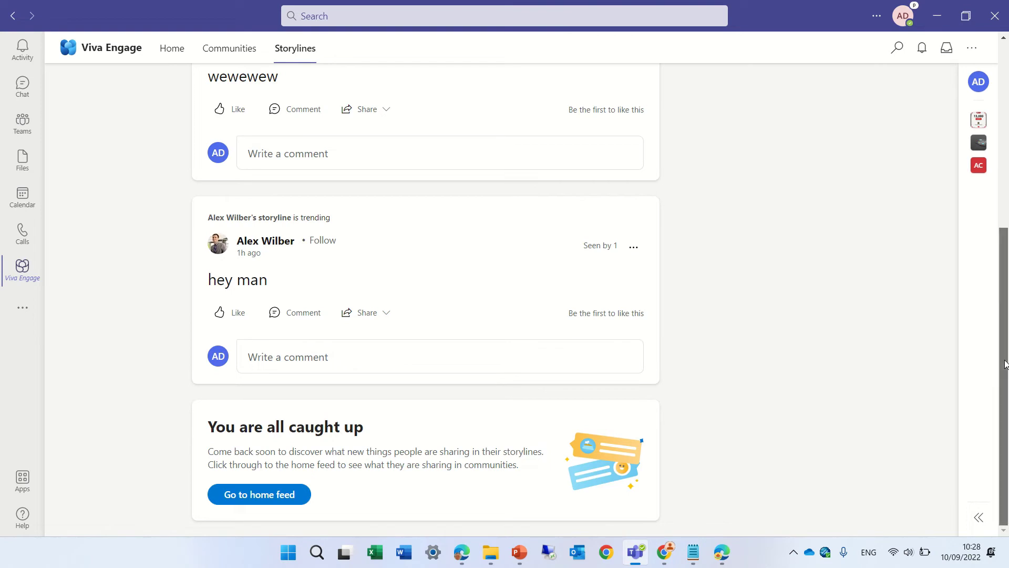
left_click_drag(999, 368, 1006, 277)
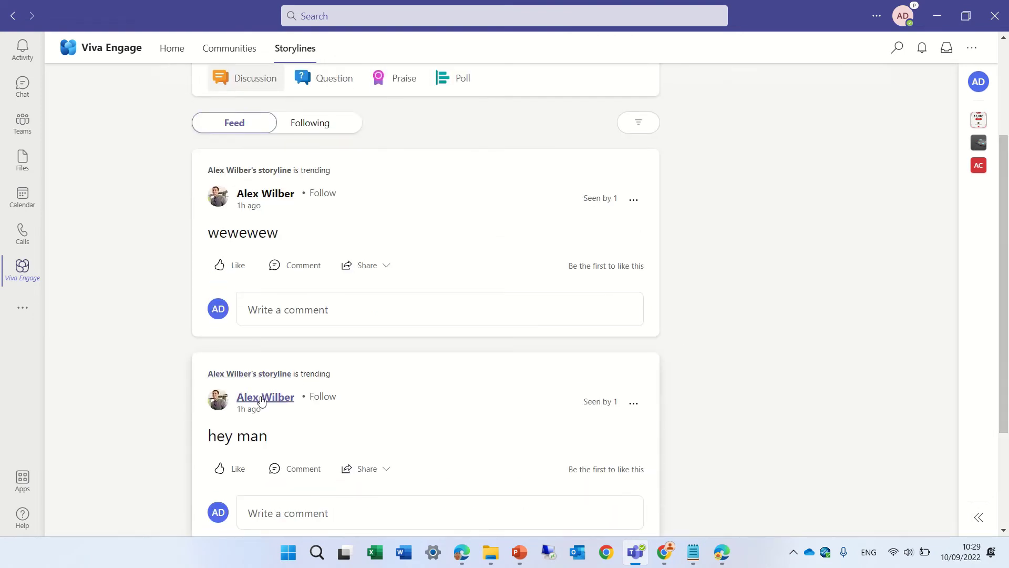
left_click_drag(1006, 307, 938, 126)
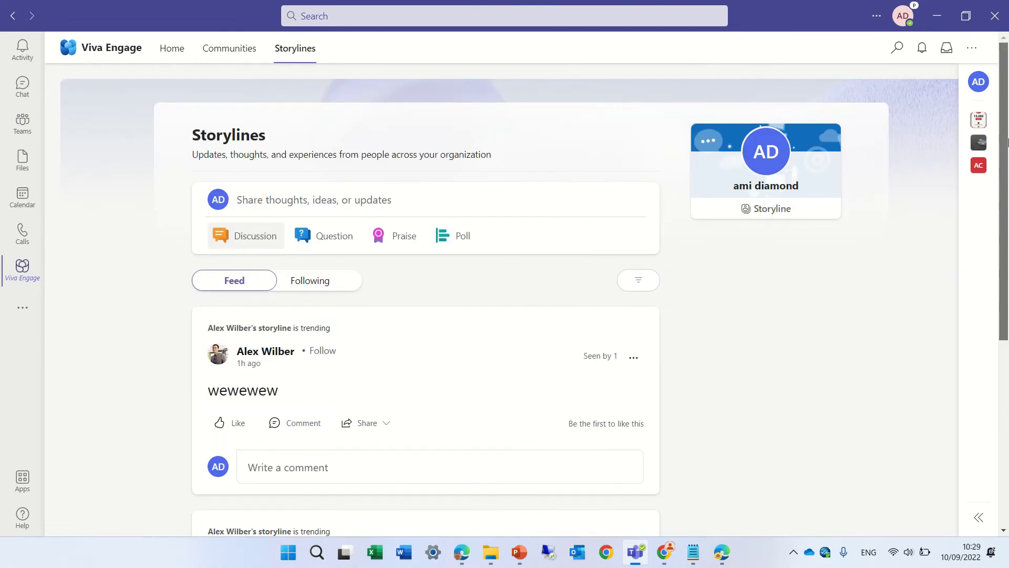
left_click(974, 51)
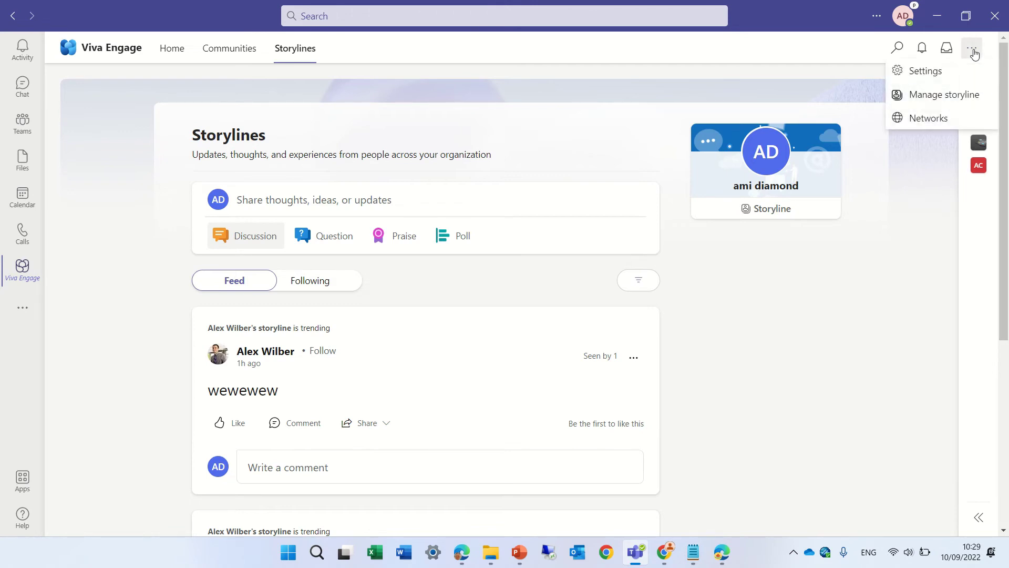
left_click(926, 98)
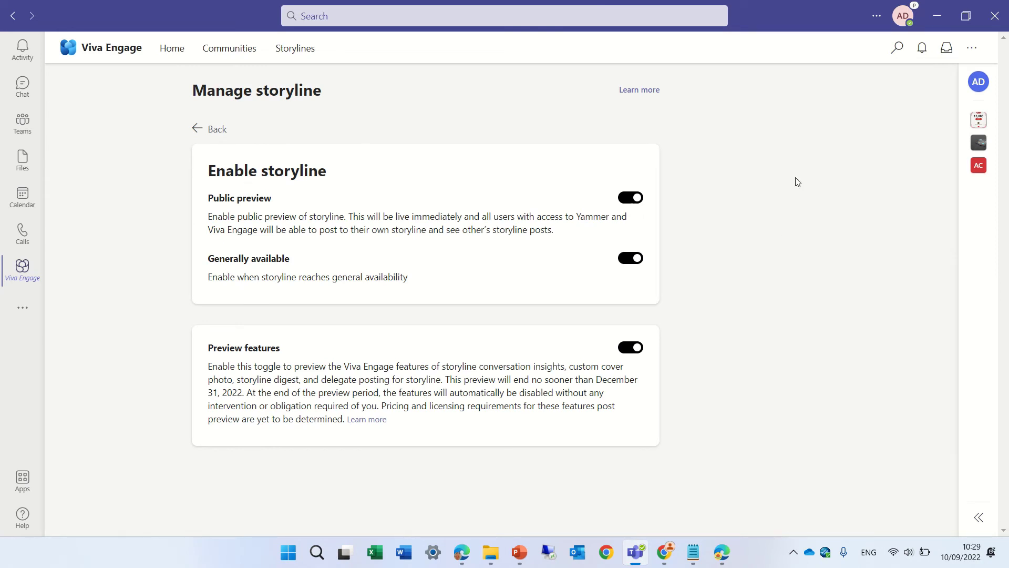
left_click(198, 135)
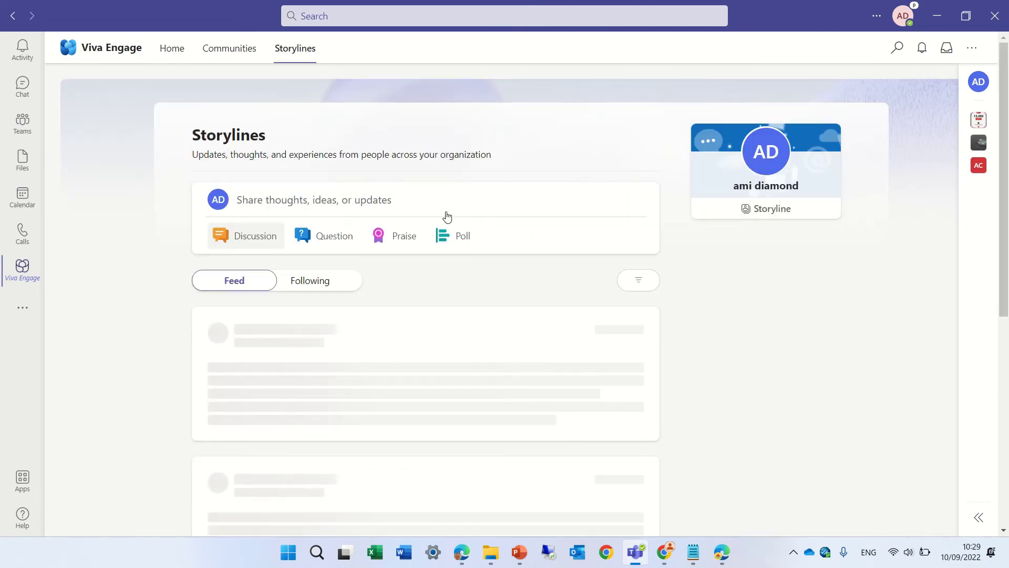
left_click_drag(1004, 134, 1004, 337)
scroll(1004, 337, "up", 10)
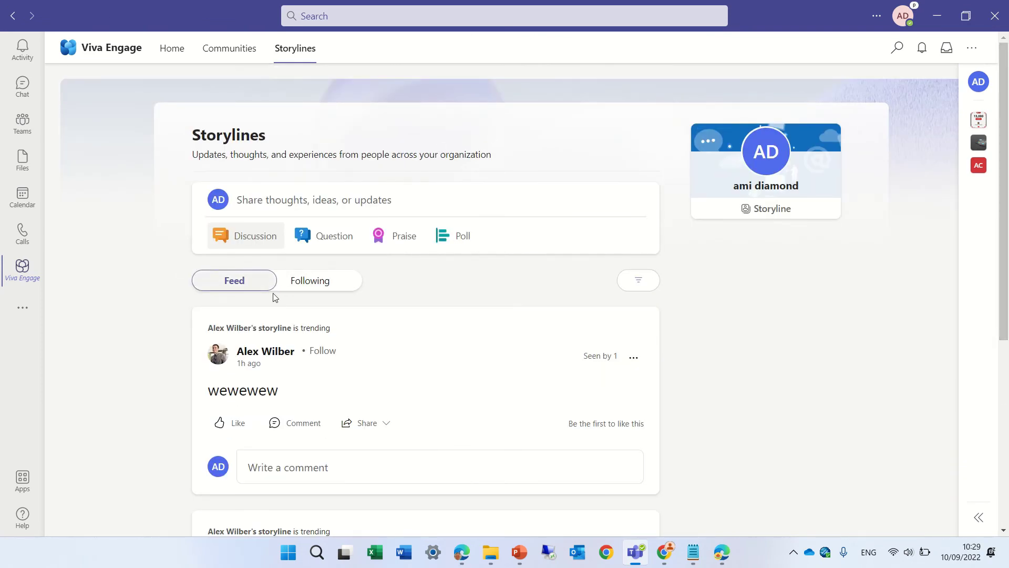
left_click(312, 288)
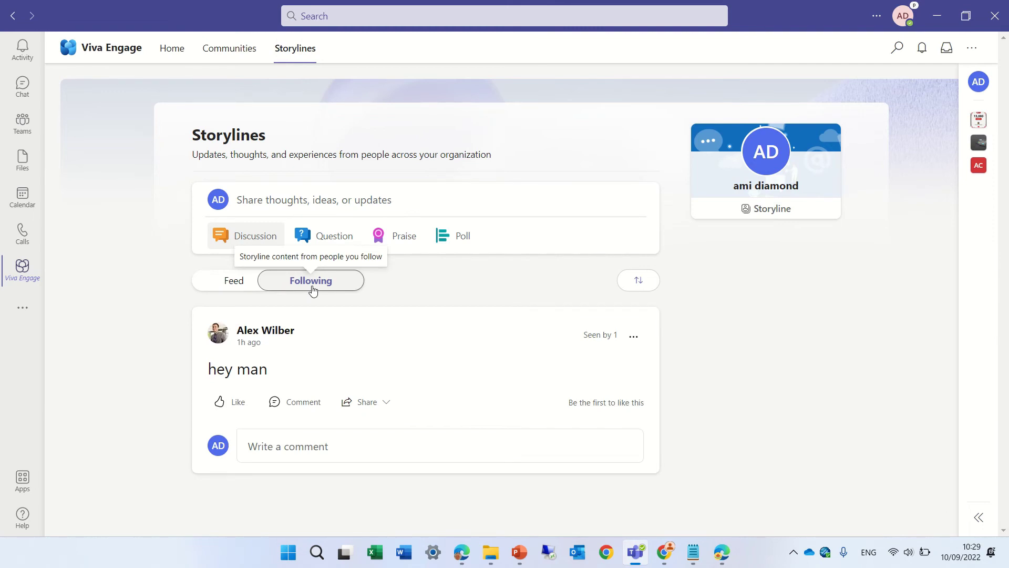
left_click(233, 289)
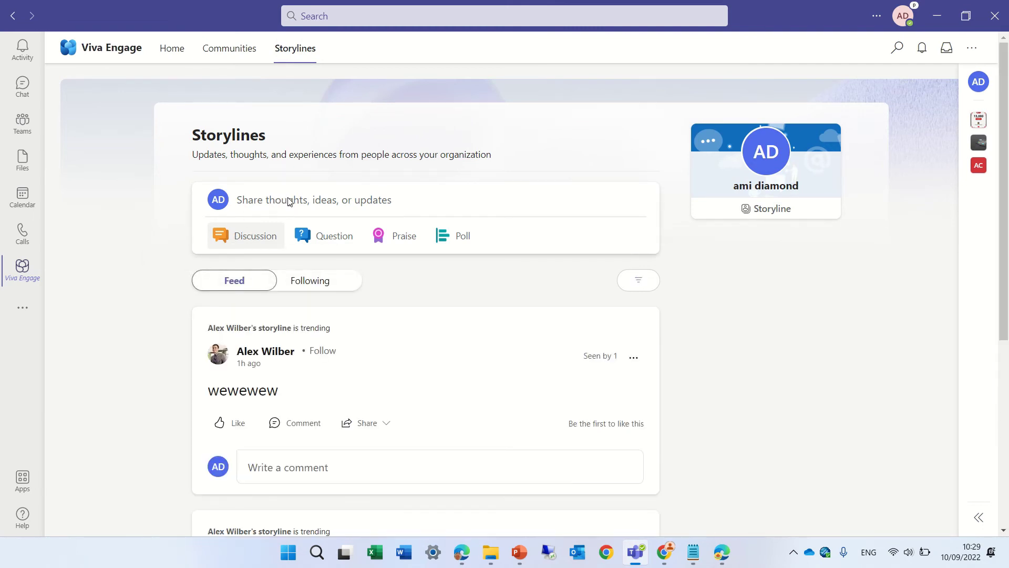
Write a storyline post saying 'new feature in 365', review the audience options, and post it
left_click(292, 202)
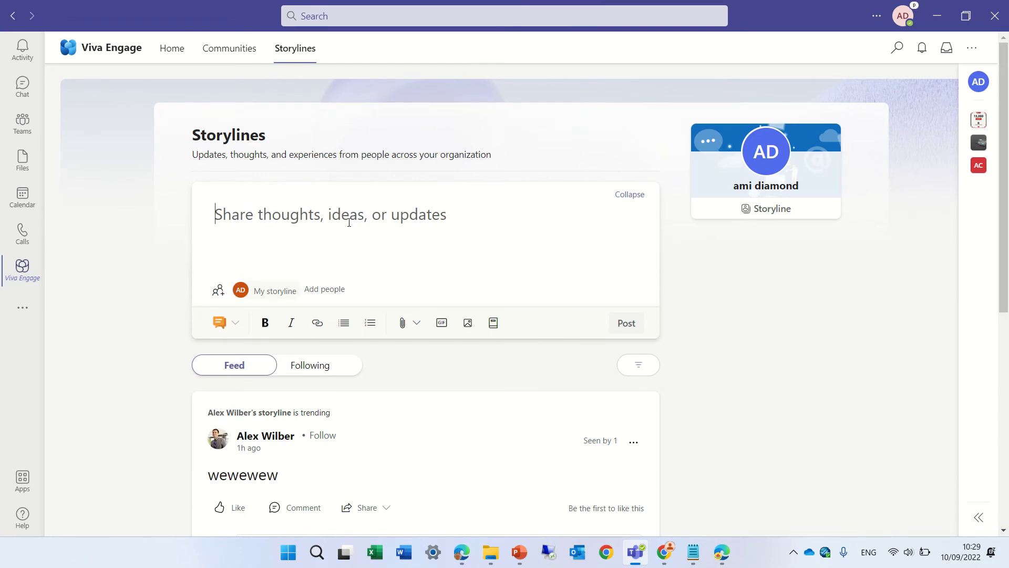
type("h")
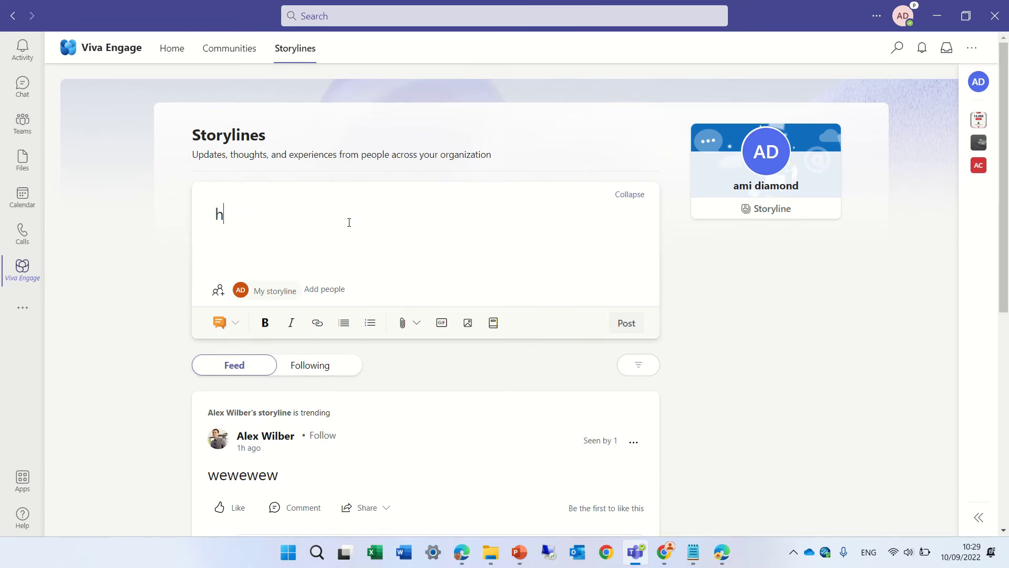
type("ello new nes")
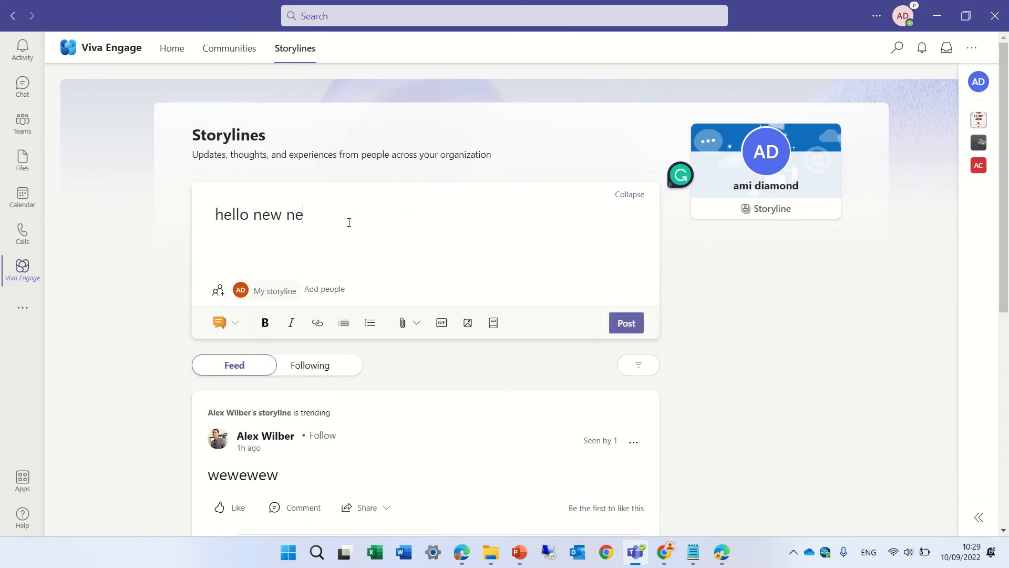
key("BackSpace")
key("BackSpace")
key("BackSpace")
type("nn")
key("BackSpace")
key("BackSpace")
key("BackSpace")
key("BackSpace")
key("BackSpace")
key("BackSpace")
key("BackSpace")
key("BackSpace")
key("BackSpace")
key("BackSpace")
key("BackSpace")
key("BackSpace")
type("new feature in 365")
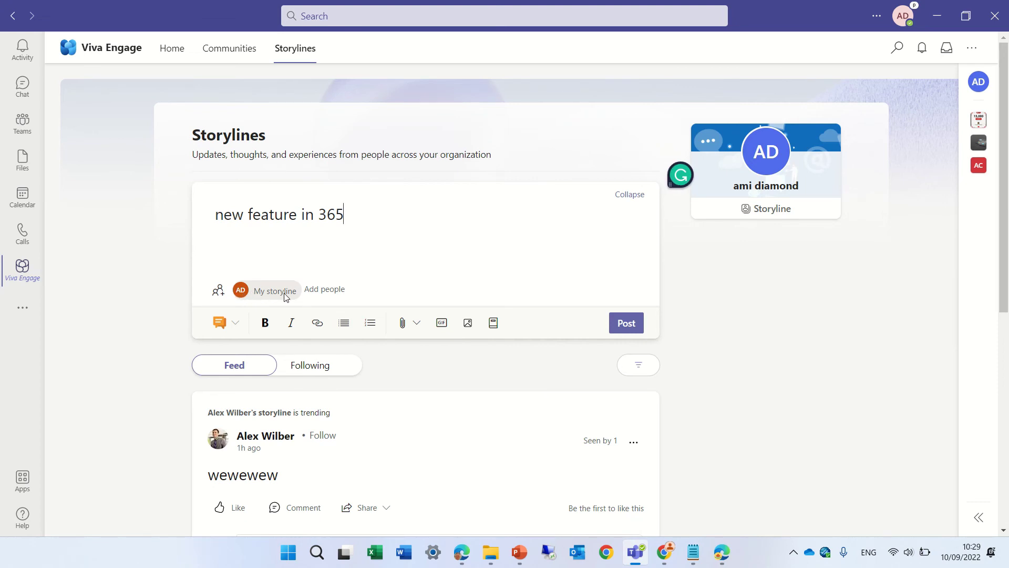
mouse_move(222, 300)
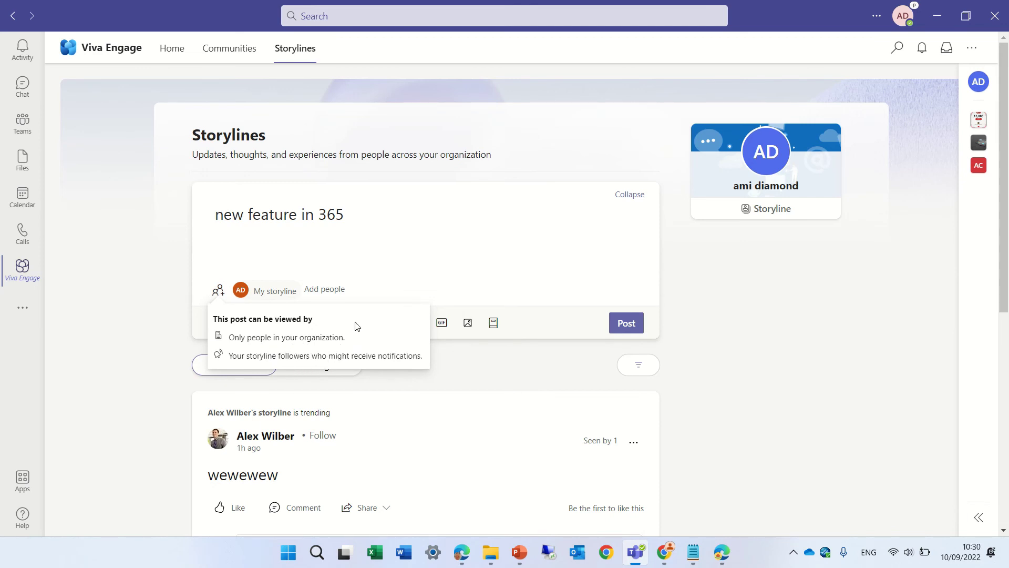
left_click(384, 269)
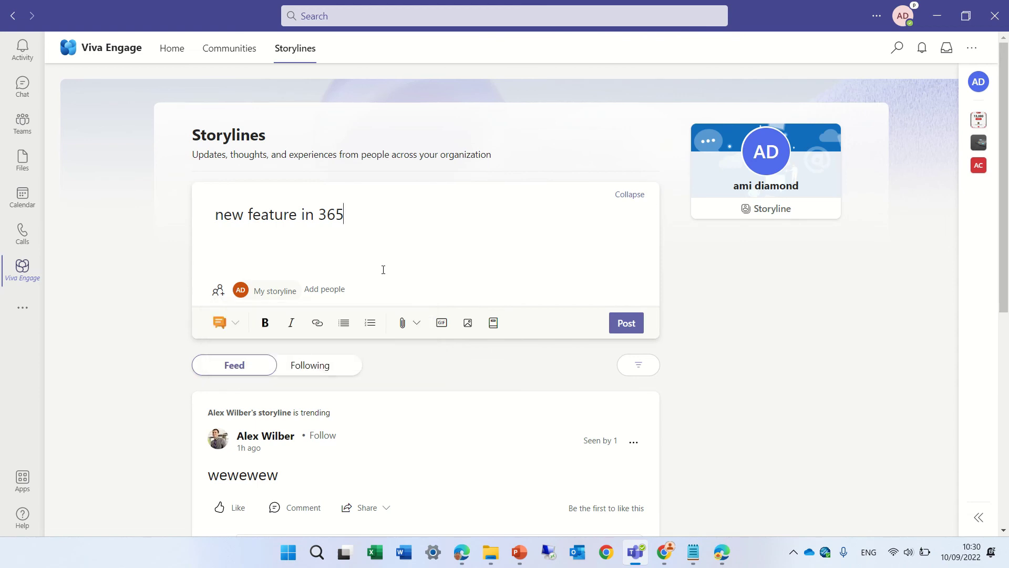
left_click(332, 290)
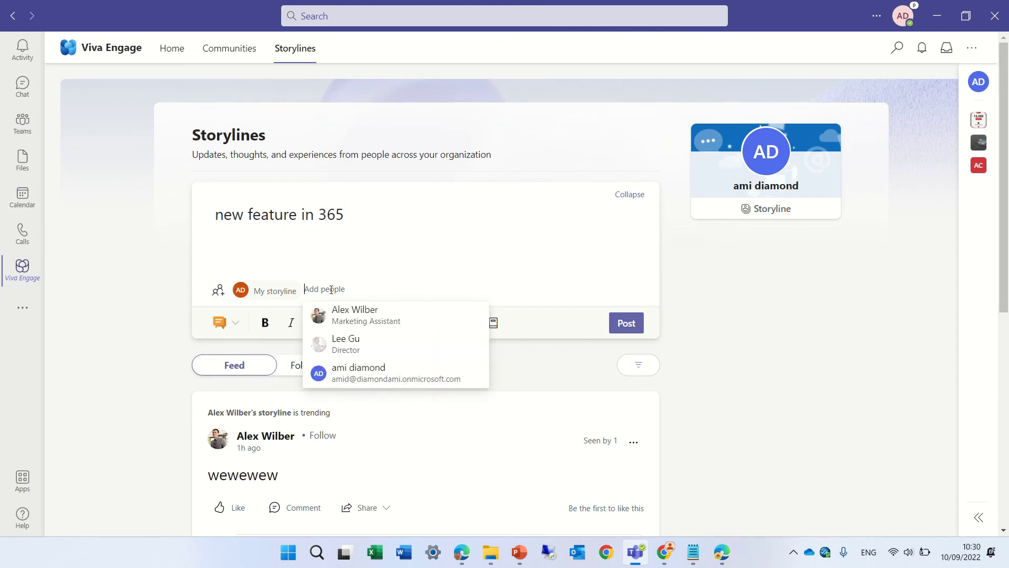
left_click(456, 261)
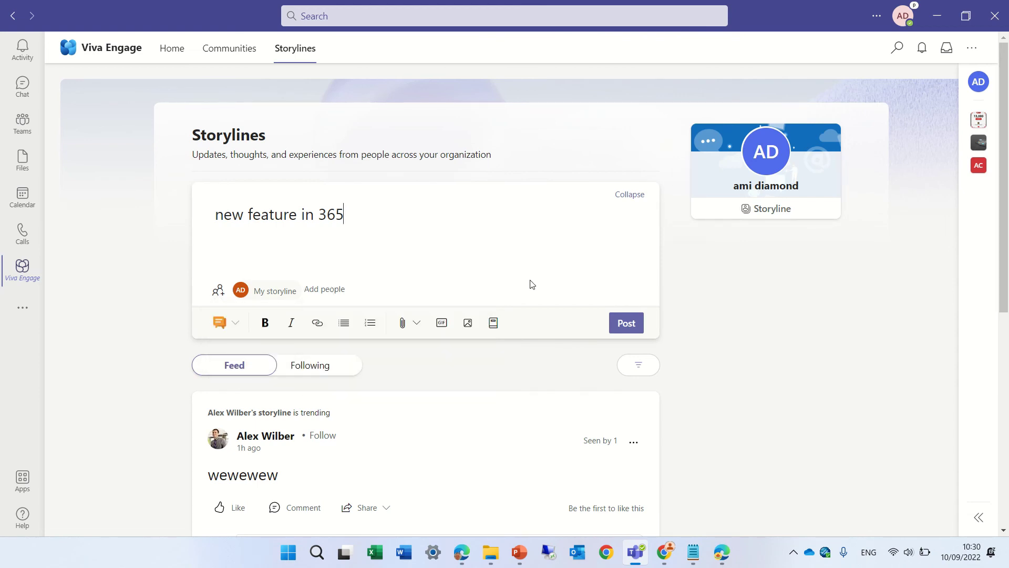
left_click(630, 326)
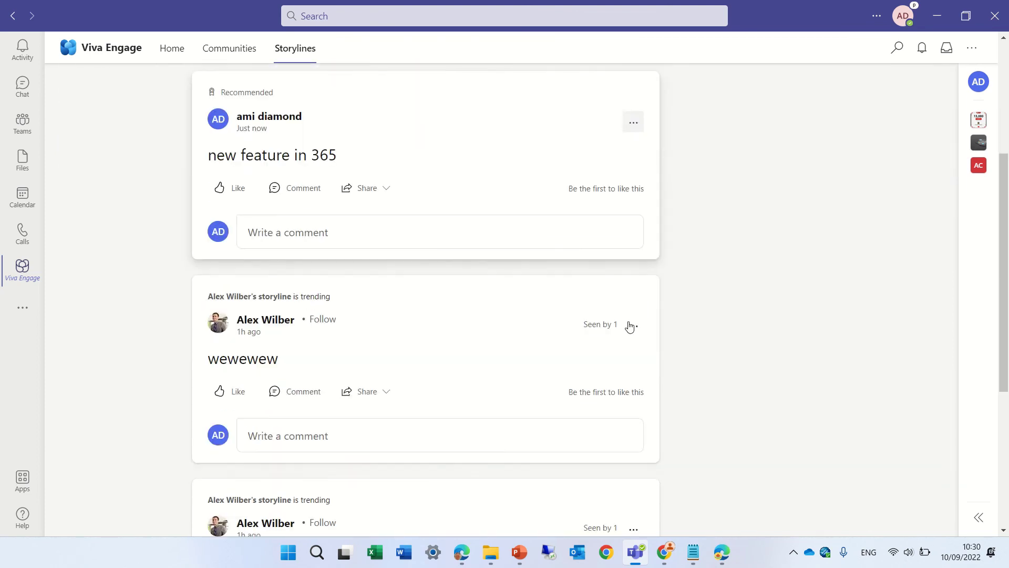
left_click_drag(1008, 254, 1005, 49)
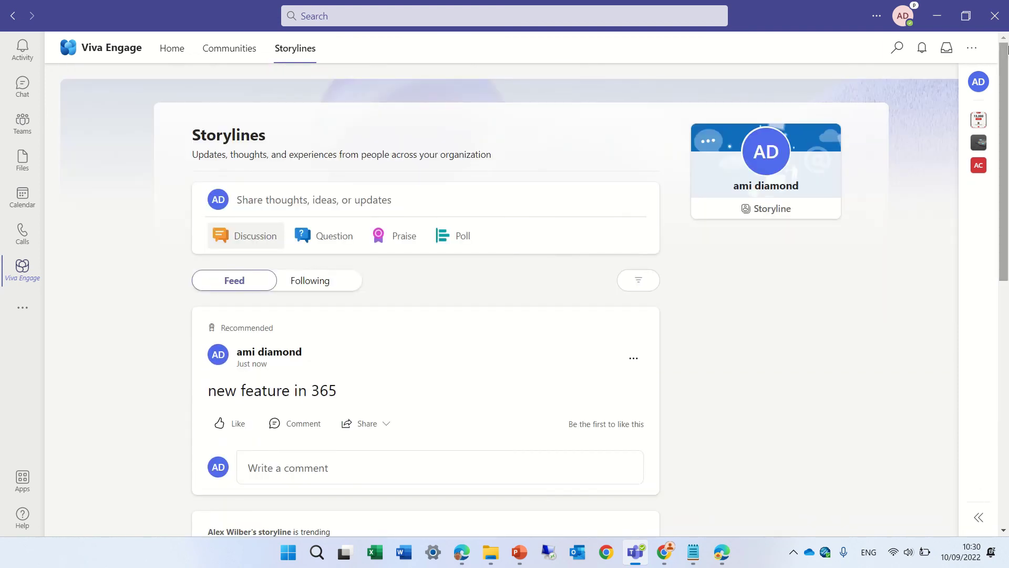